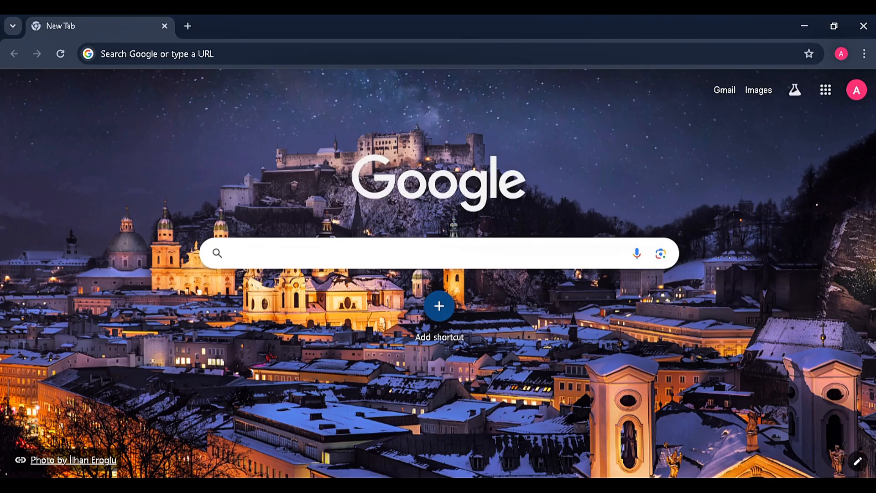
# Search Google for "google veo 3", open the Gemini AI video generator result and read its description
pyautogui.write('google ve')
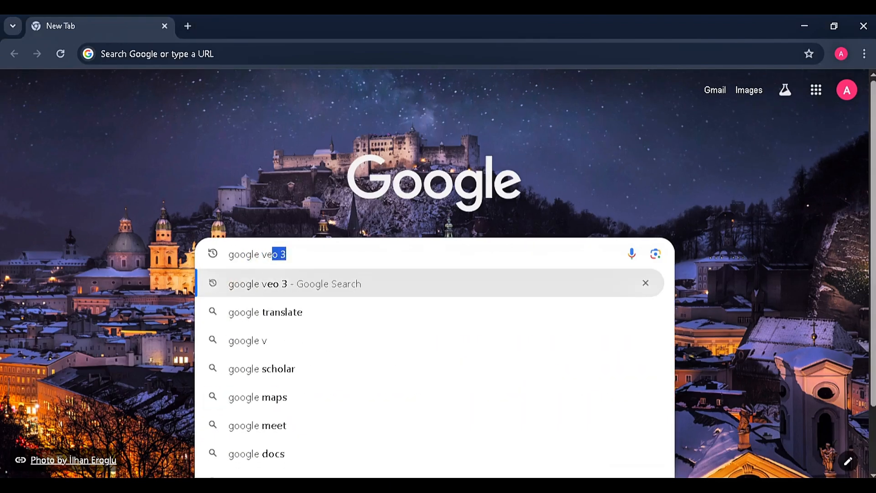
pyautogui.write('o 3')
pyautogui.press('Return')
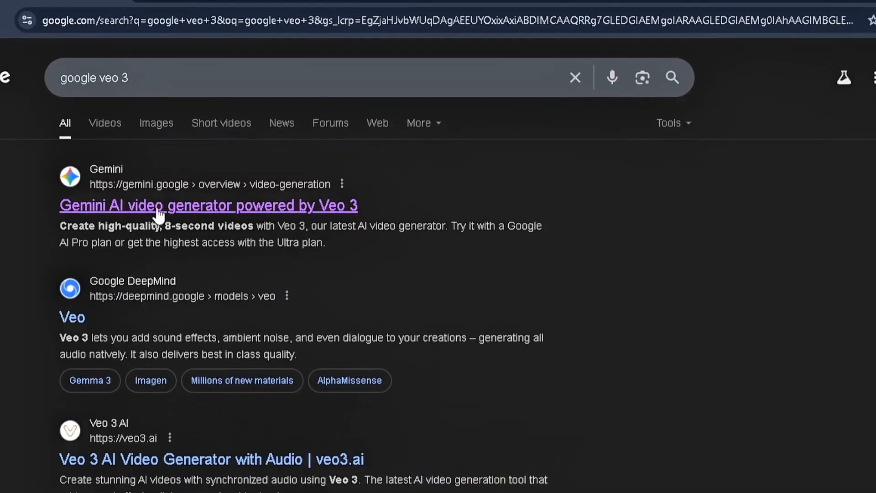
pyautogui.click(157, 208)
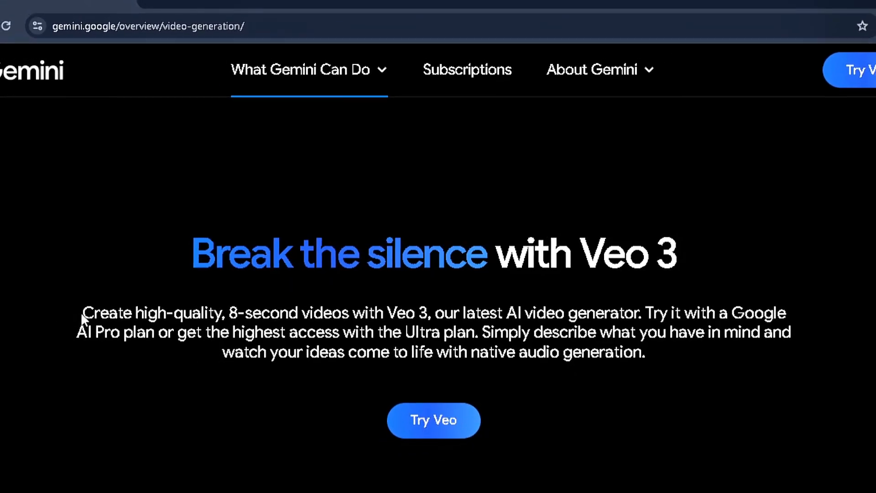
pyautogui.moveTo(83, 315); pyautogui.dragTo(181, 315)
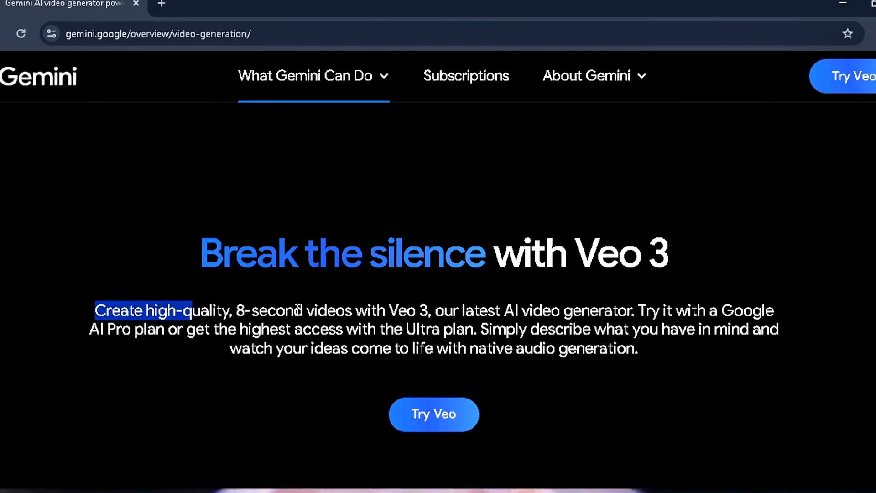
pyautogui.click(415, 235)
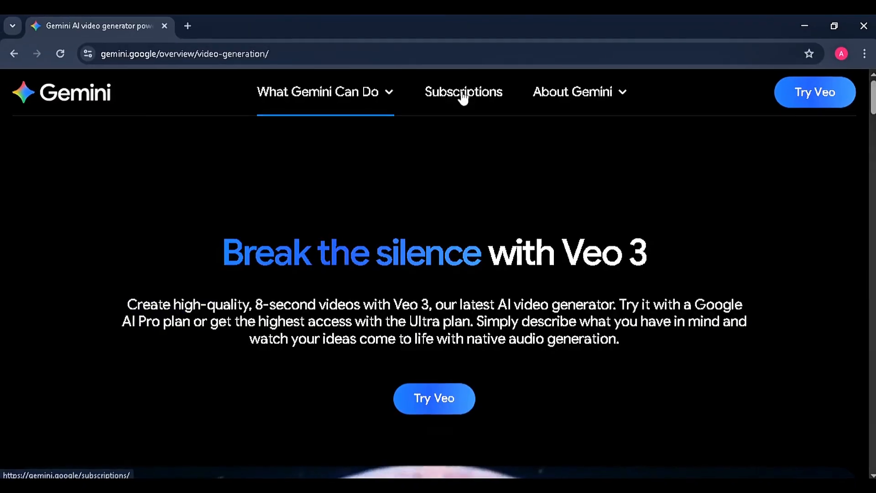
# Review the Gemini subscription plans and get started with the Google AI Pro plan
pyautogui.click(463, 94)
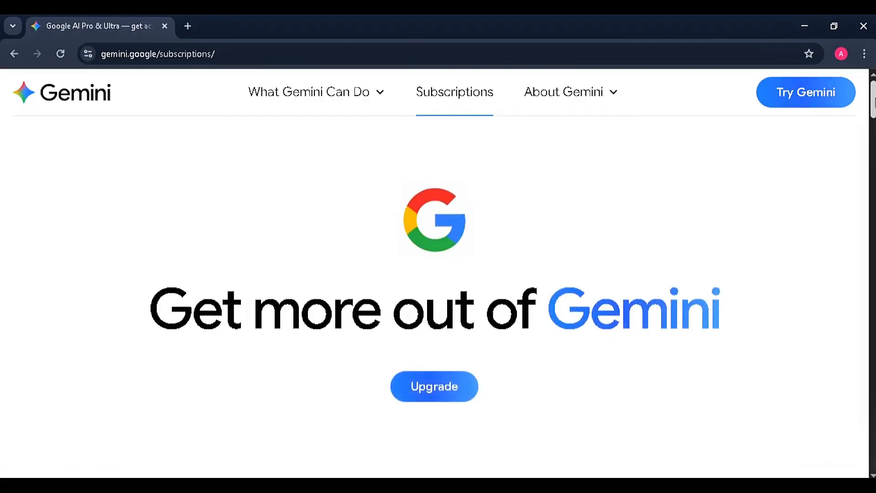
pyautogui.scroll(-9, 434, 274)
pyautogui.scroll(1, 434, 296)
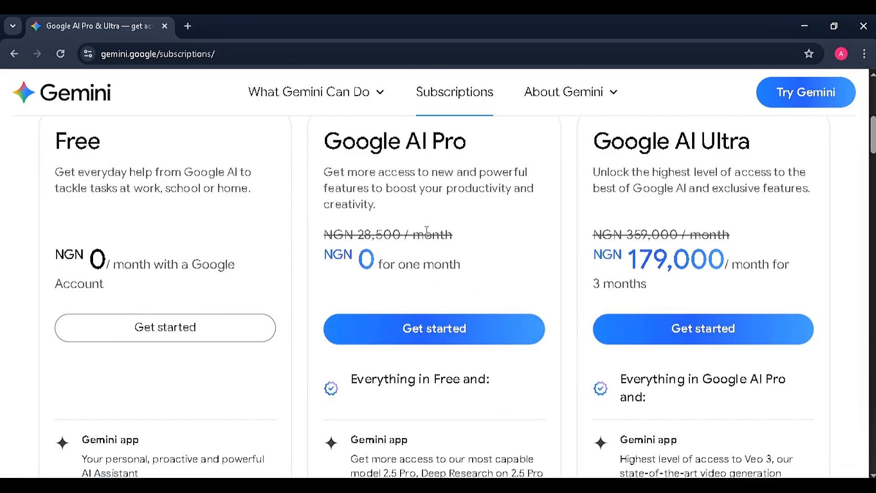
pyautogui.moveTo(345, 143); pyautogui.dragTo(478, 149)
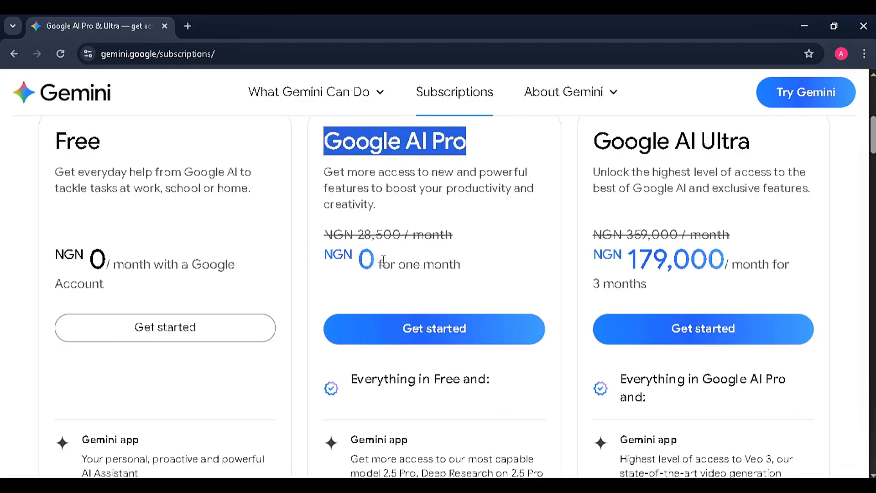
pyautogui.click(437, 332)
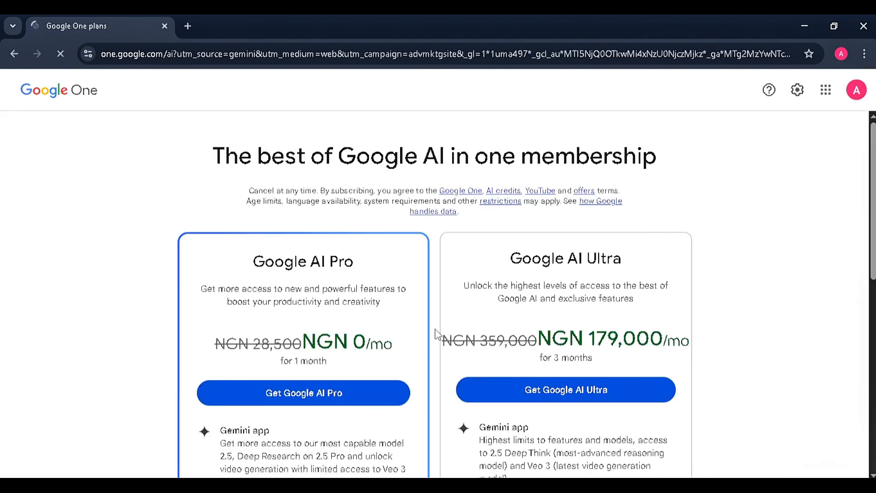
# Check the features included in Google AI Pro, request that plan and agree to the Google One Terms of Service
pyautogui.scroll(-3, 827, 187)
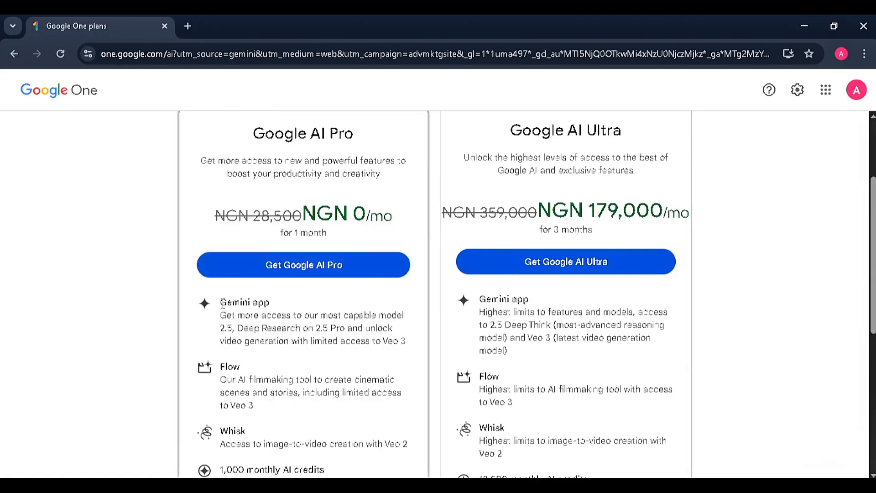
pyautogui.moveTo(223, 303); pyautogui.dragTo(270, 302)
pyautogui.moveTo(221, 367); pyautogui.dragTo(251, 368)
pyautogui.moveTo(230, 405); pyautogui.dragTo(264, 420)
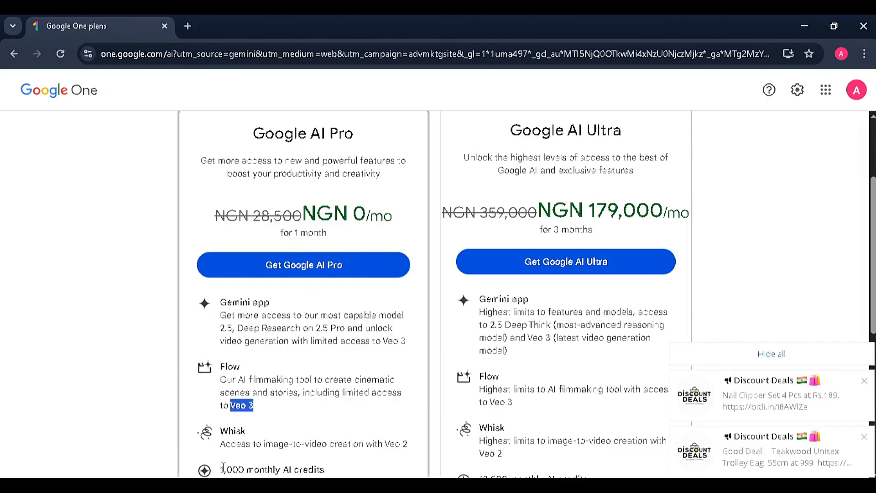
pyautogui.click(332, 269)
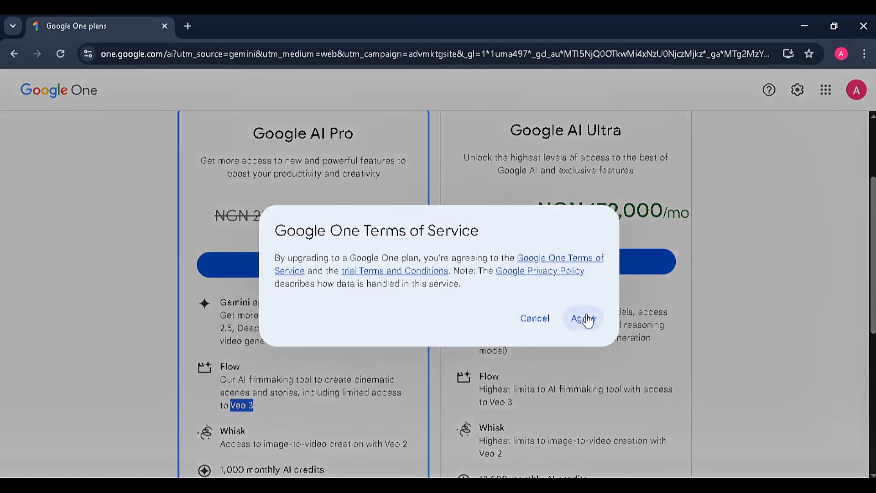
pyautogui.click(586, 319)
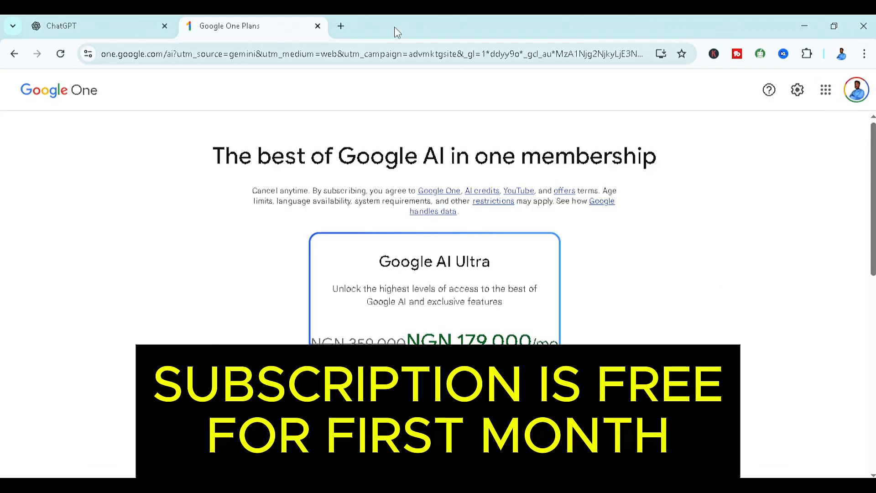
# Open ChatGPT in a new browser tab at chat.openai.com
pyautogui.click(341, 26)
pyautogui.write('cha')
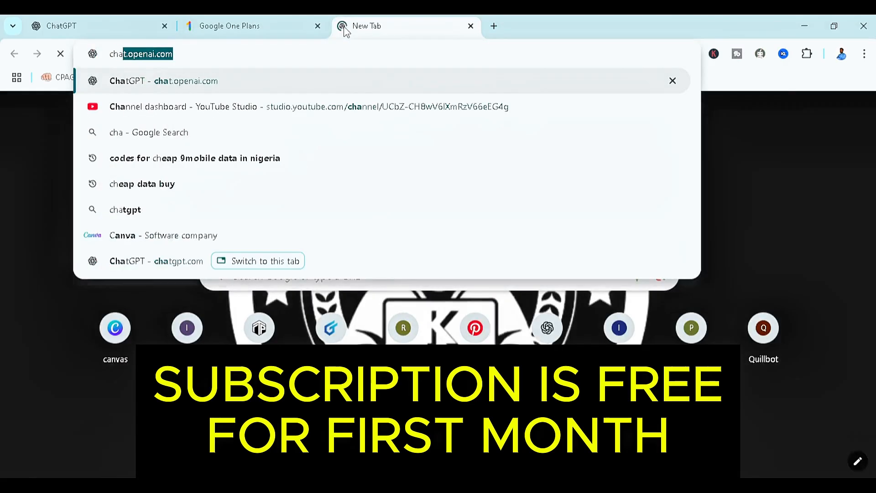
pyautogui.write('t.openai.com')
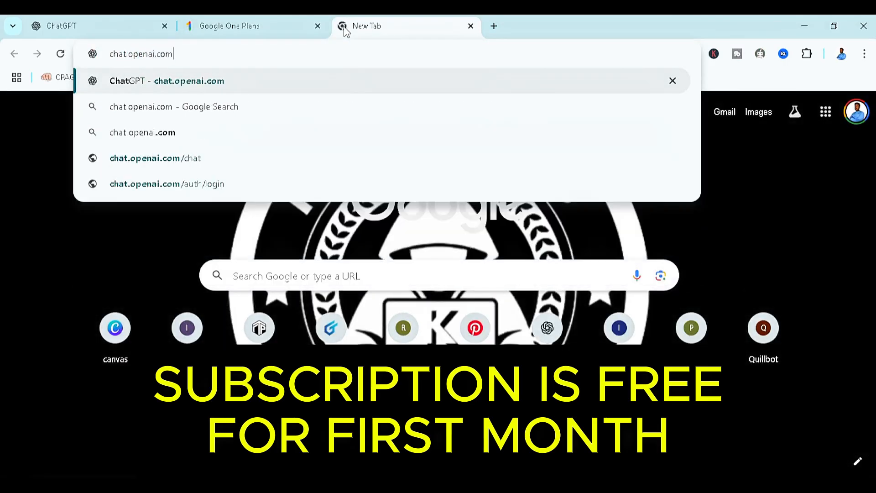
pyautogui.press('Return')
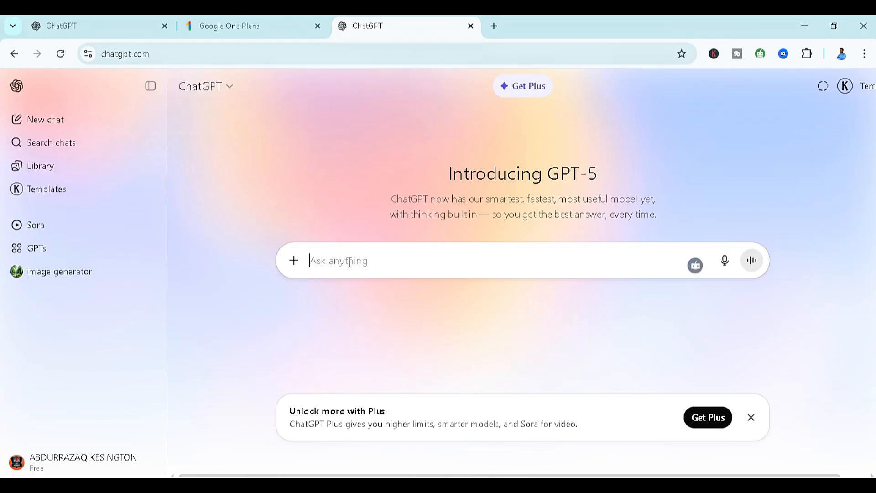
# Begin the ChatGPT message with "write me a prompt of a young nigerian guy in his 20s, Showing his cars ( Lamborghini and a red ferarri)"
pyautogui.write('write me a pr')
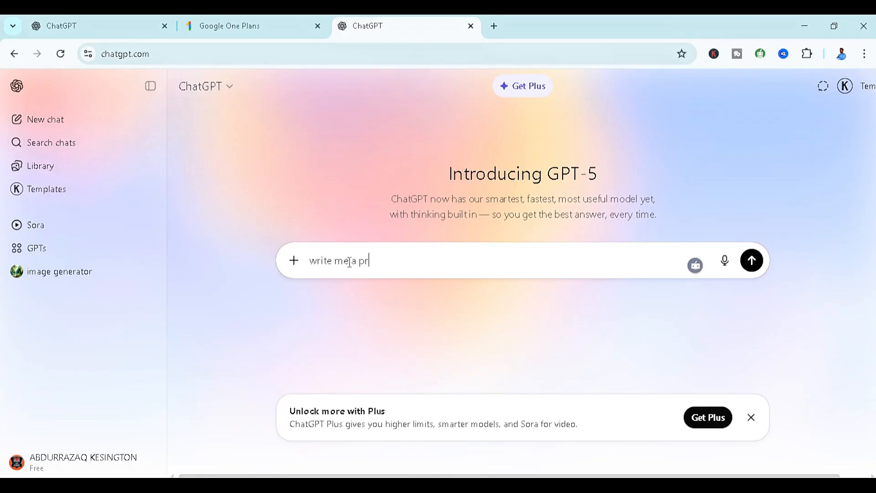
pyautogui.write('ompt of a young nigerian guy in his 20s, Show')
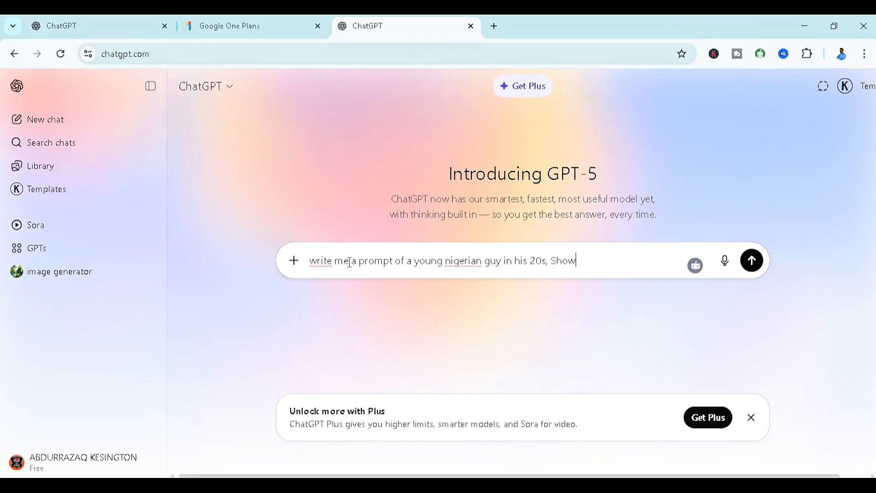
pyautogui.write('ing his cars ( La')
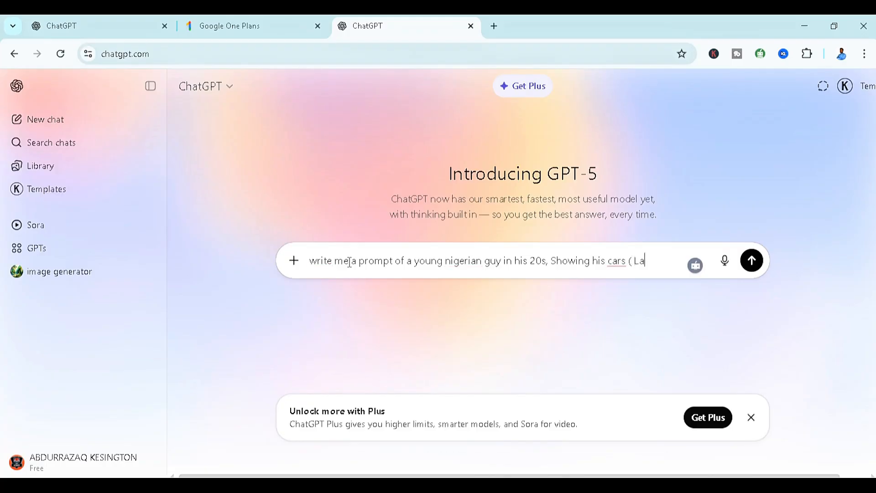
pyautogui.write('mborghini and a')
pyautogui.write('ferr')
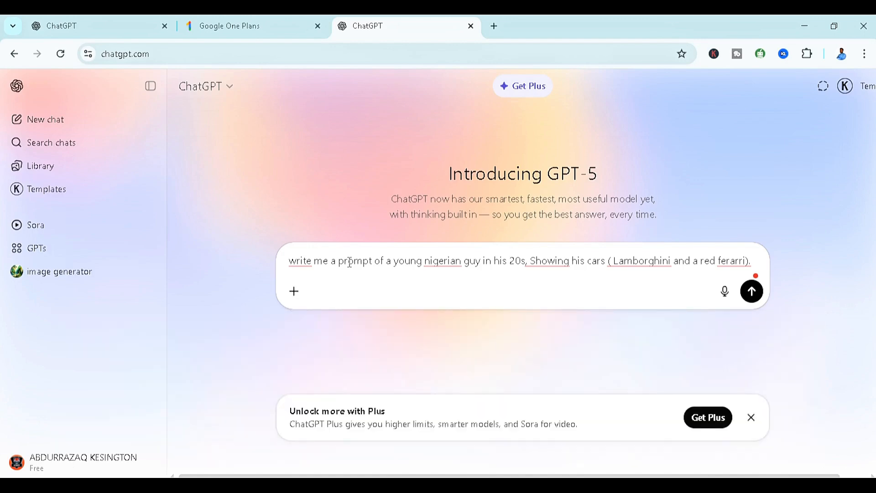
# Continue the message with "Generate a prompt for the character, style and a scene"
pyautogui.write('G')
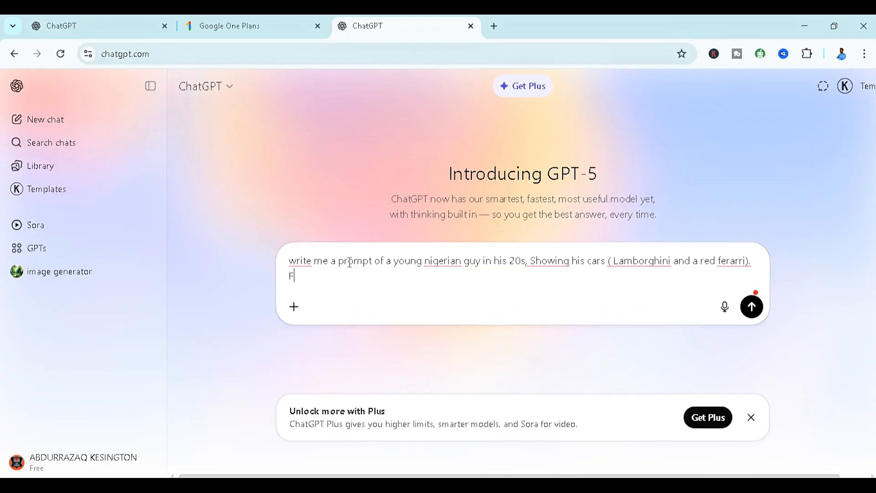
pyautogui.press('BackSpace')
pyautogui.write('Generate a prompt for ')
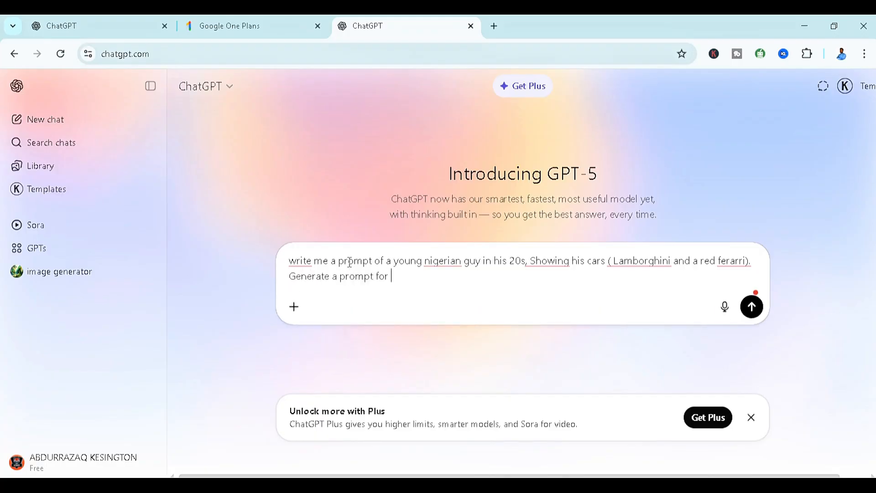
pyautogui.write('the character, sty')
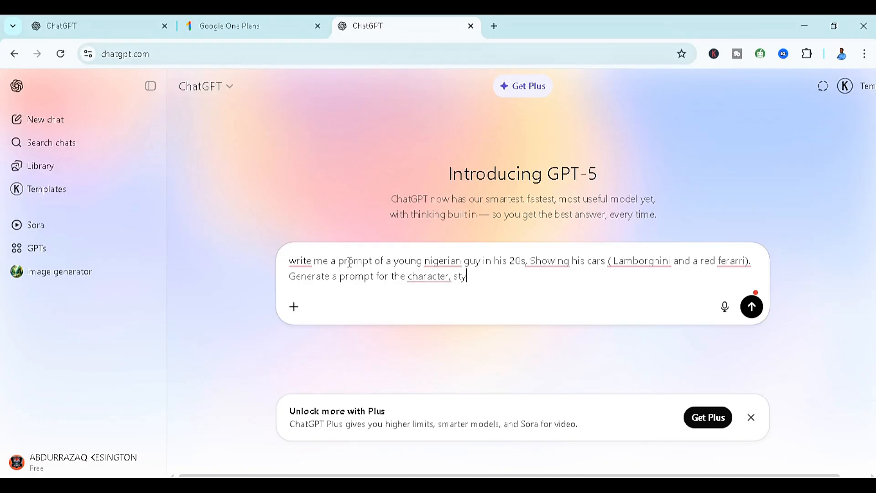
pyautogui.write('le and a scene')
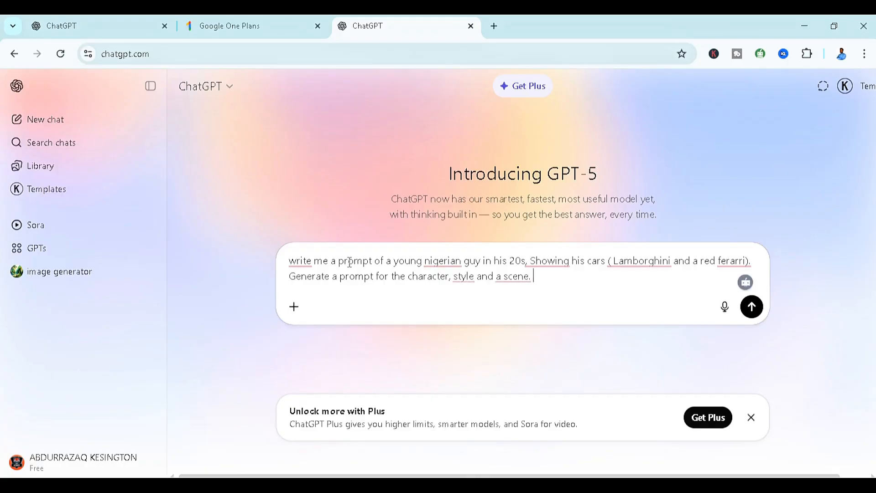
# Add that the guy should say "Hello guys", give his name, and say he is "from 2030 and these are my cars"
pyautogui.write('. I want the guy to sa')
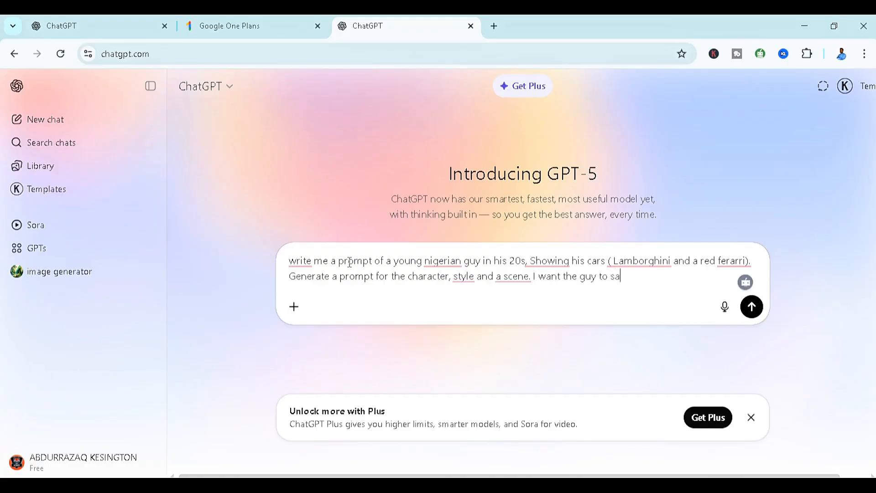
pyautogui.write('y " Hello guys, I am Kidkes from 202')
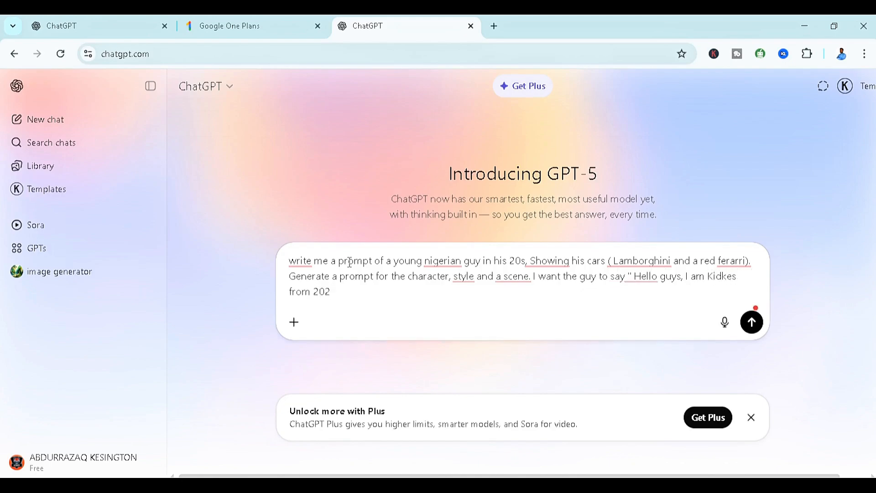
pyautogui.press('BackSpace')
pyautogui.write('30 and these are my cars " ')
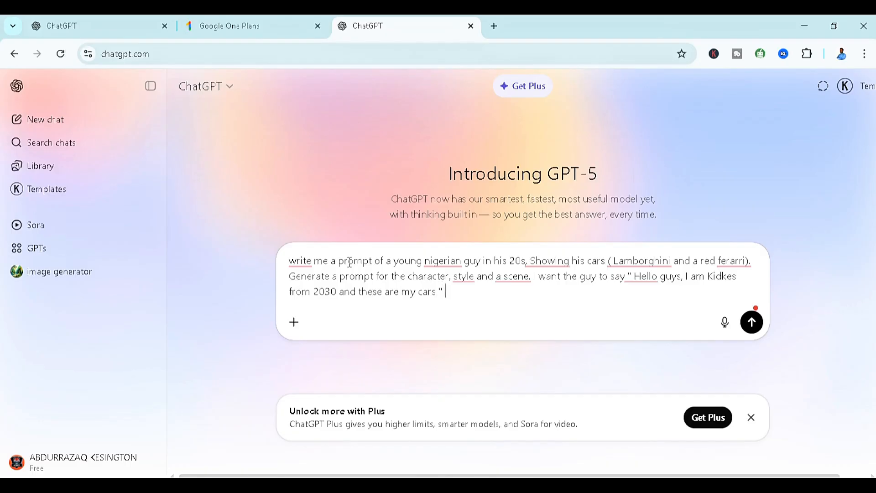
pyautogui.write('and then the camera shows h')
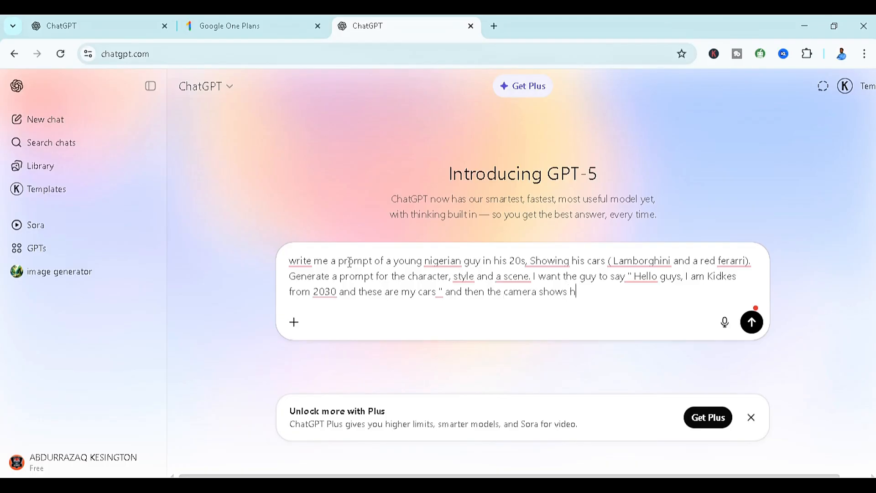
pyautogui.write('im ')
pyautogui.write('with his expensive ')
pyautogui.write('c')
# Finish the message with "and then the camera shows him with his expensive cars" and send it to ChatGPT
pyautogui.press('BackSpace')
pyautogui.write('expensive car')
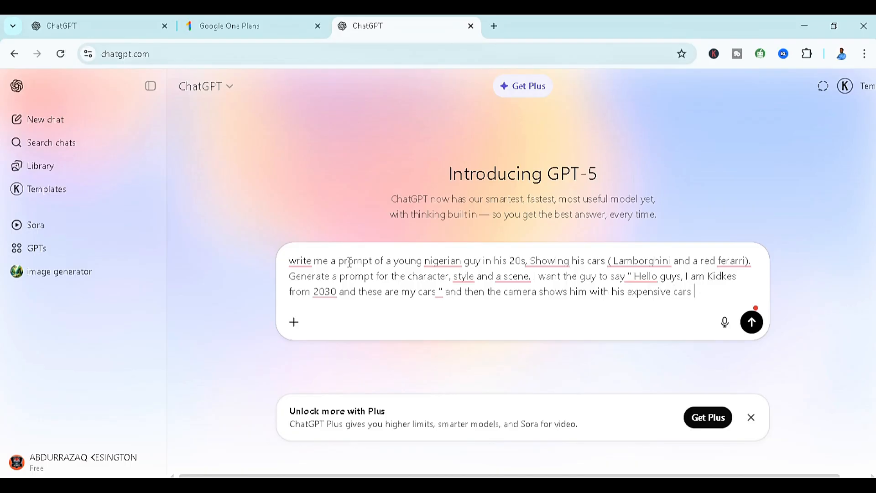
pyautogui.press('Return')
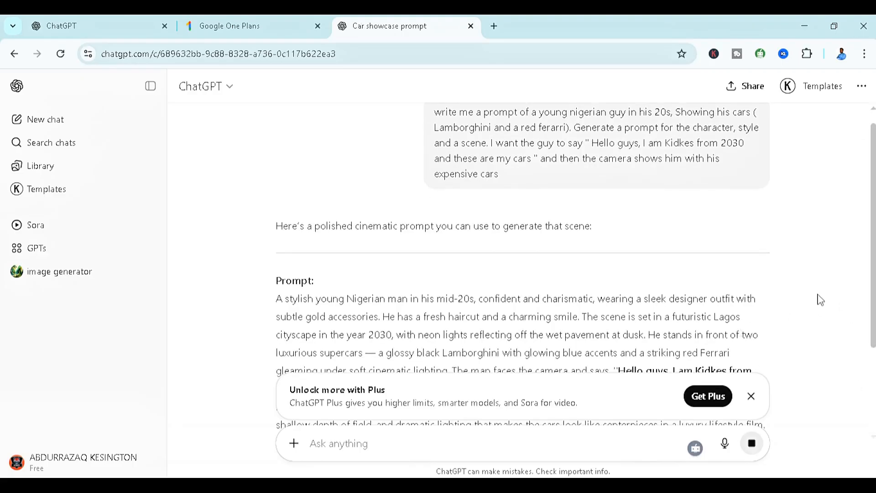
# Select the entire paragraph of the generated cinematic prompt in ChatGPT's reply
pyautogui.moveTo(873, 306); pyautogui.dragTo(871, 369)
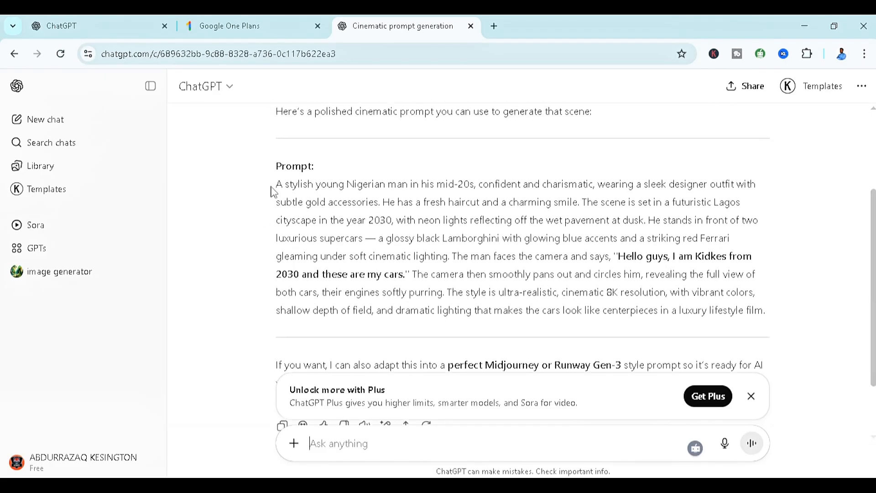
pyautogui.moveTo(277, 181); pyautogui.dragTo(769, 310)
pyautogui.hotkey('ctrl', 'c')
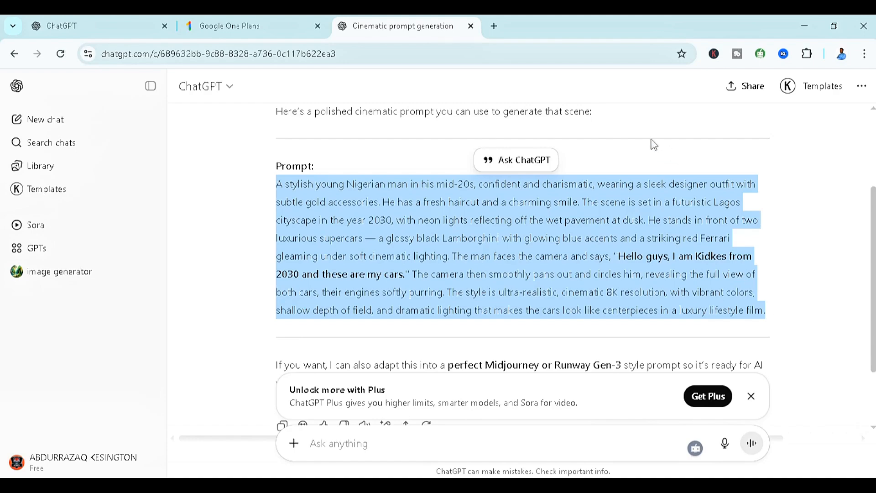
# Search Google for "google flow" in a new browser tab
pyautogui.click(496, 31)
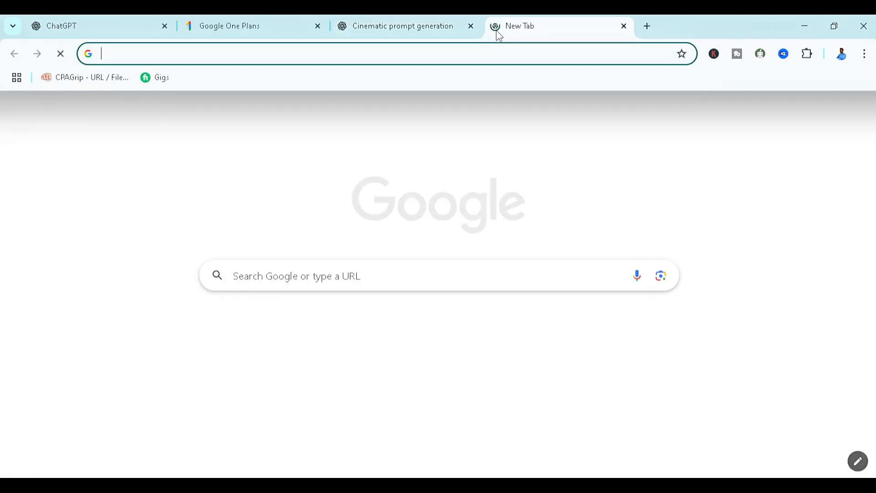
pyautogui.write('google flow')
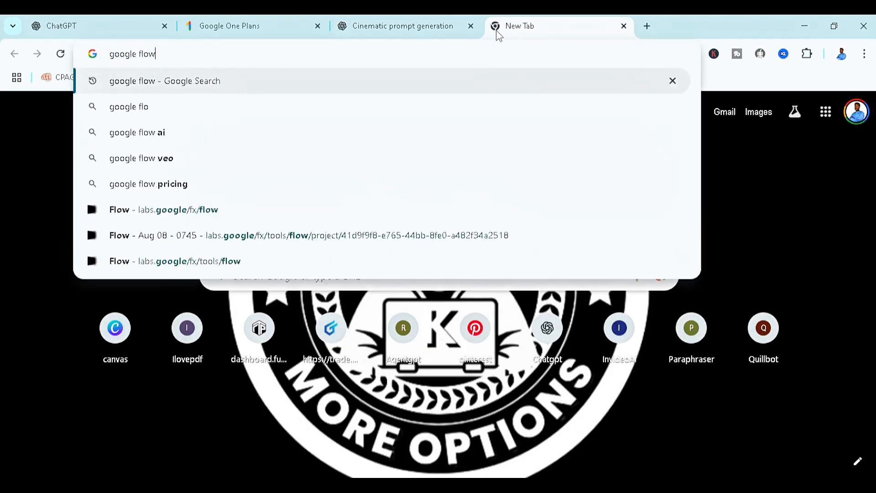
pyautogui.press('Return')
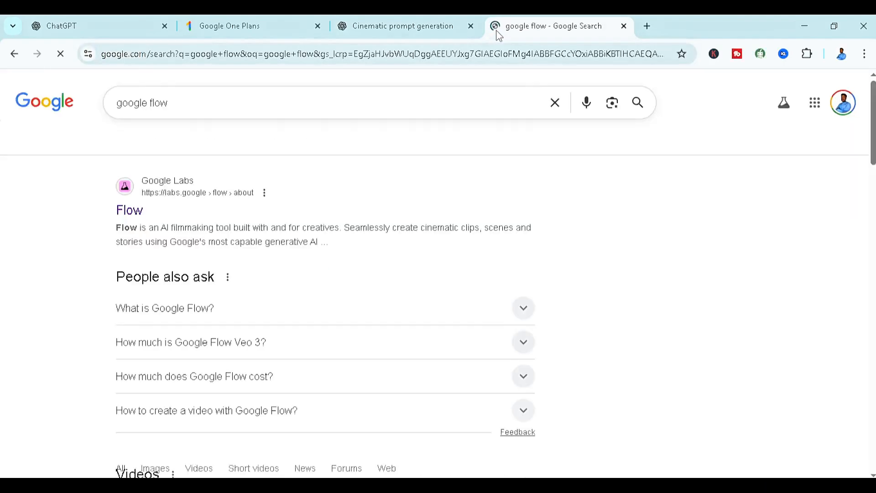
# Open the Flow site from the search results, launch Create with Flow, and start a new project
pyautogui.click(144, 214)
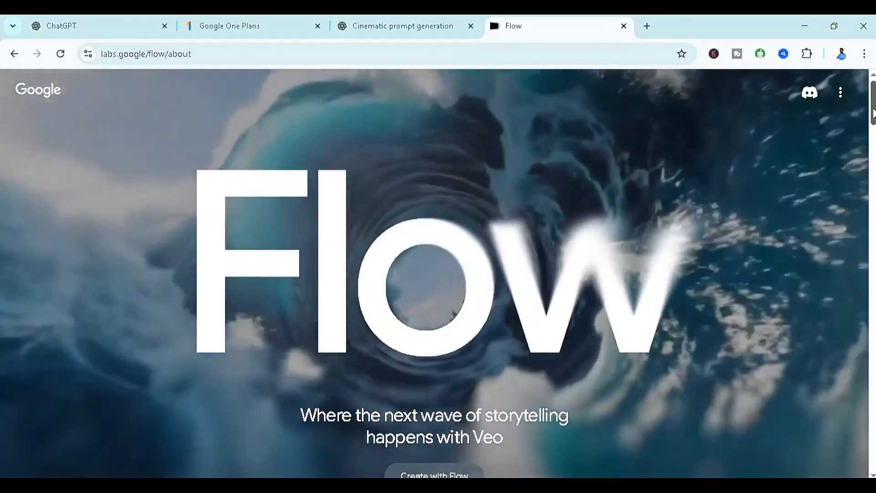
pyautogui.moveTo(873, 113); pyautogui.dragTo(873, 135)
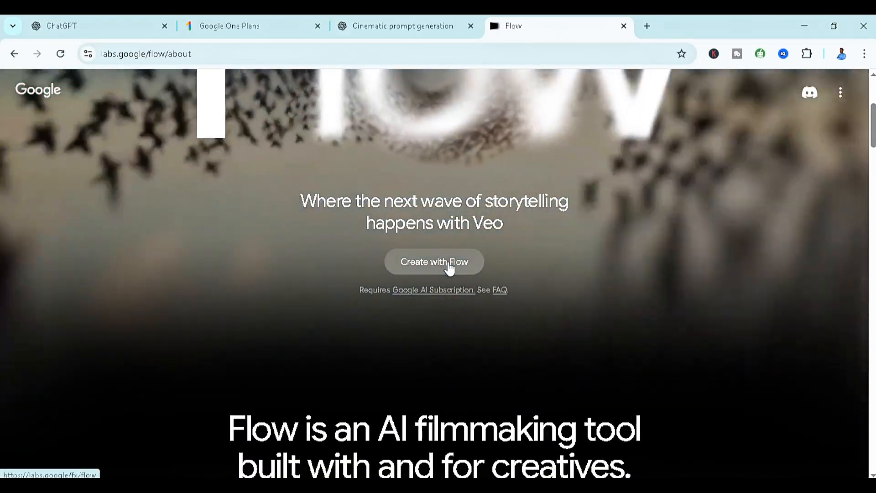
pyautogui.click(449, 268)
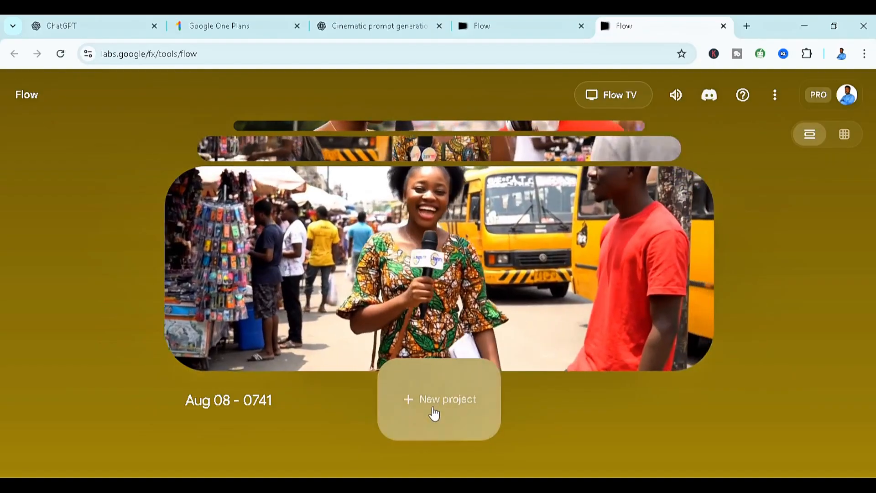
pyautogui.click(443, 405)
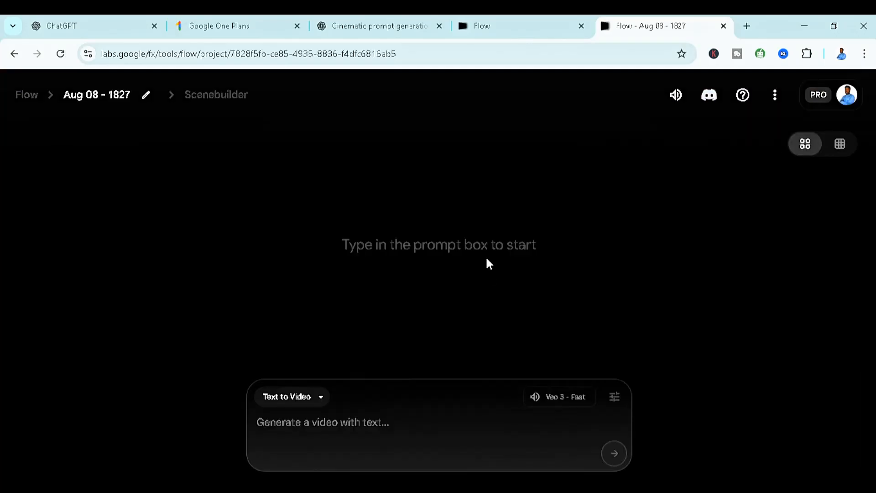
# Paste the cinematic prompt from the ChatGPT conversation into the new Flow project's Text to Video prompt
pyautogui.click(360, 420)
pyautogui.click(372, 23)
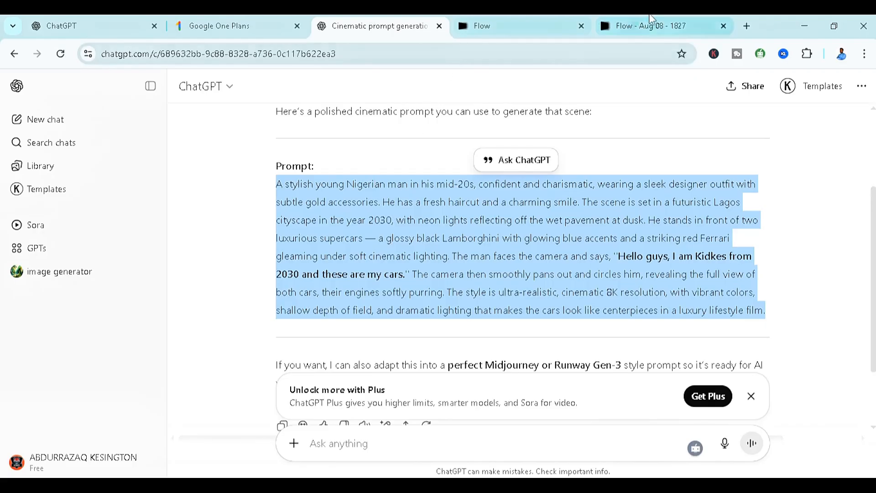
pyautogui.click(659, 23)
pyautogui.hotkey('ctrl', 'v')
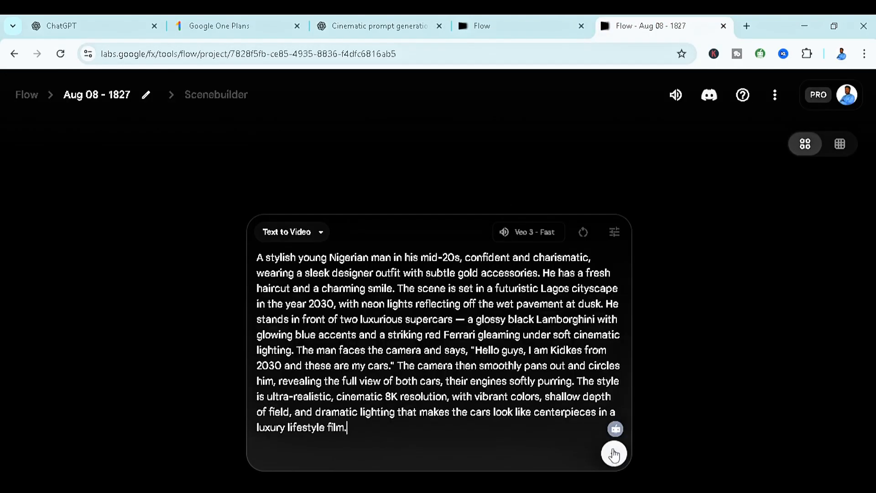
# Review the outputs-per-prompt and model choices in the generation settings, keeping 1 output and Veo 3 - Fast
pyautogui.click(616, 233)
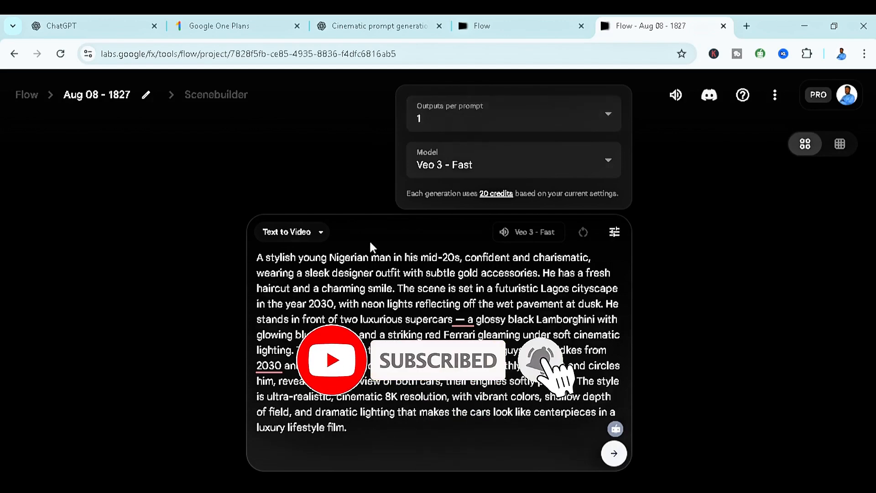
pyautogui.click(541, 117)
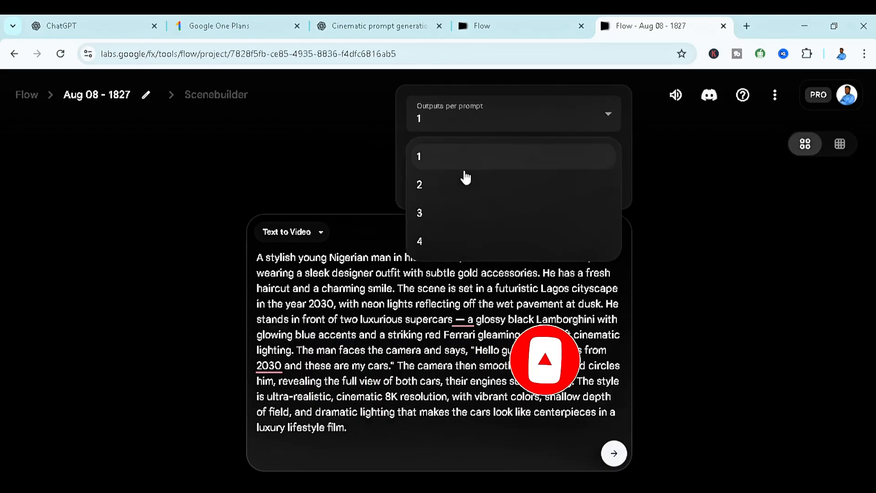
pyautogui.click(658, 125)
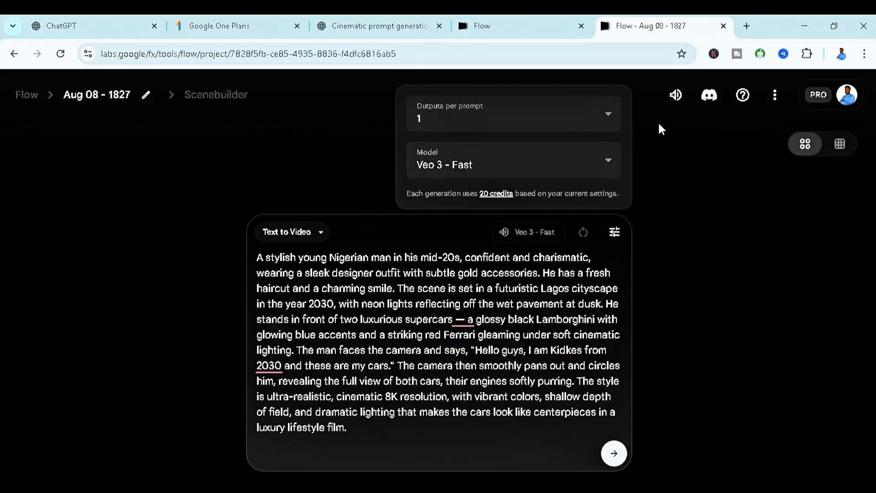
pyautogui.click(599, 162)
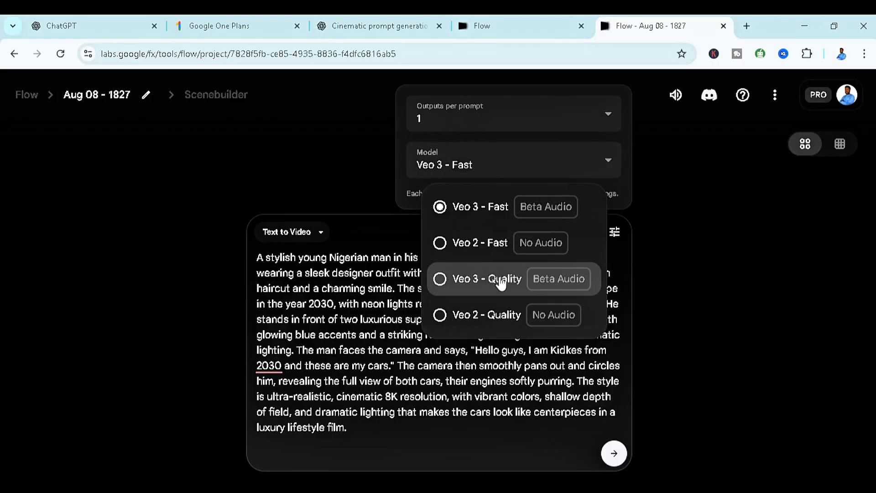
pyautogui.click(664, 207)
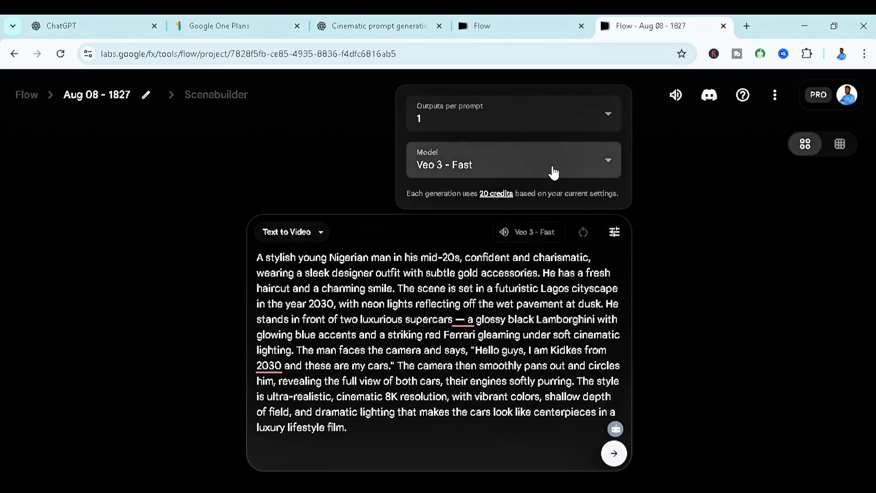
pyautogui.click(657, 167)
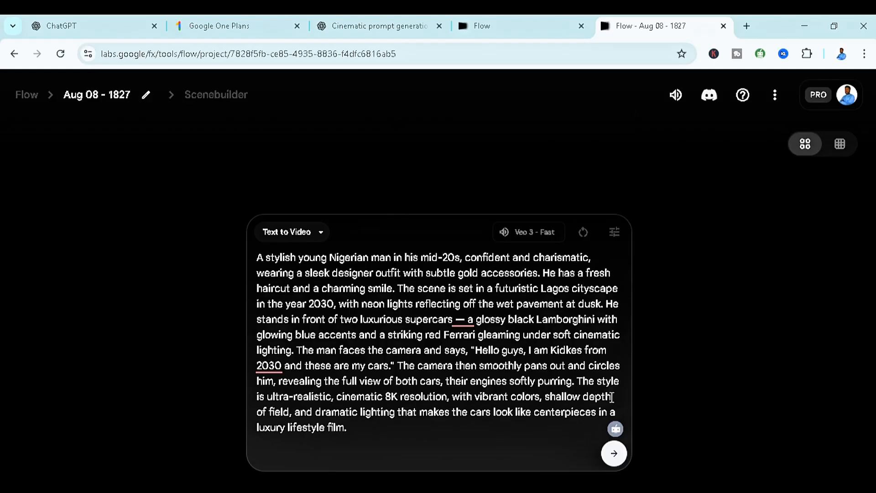
# Generate the video from the prompt, play the finished clip, and pause it
pyautogui.click(613, 454)
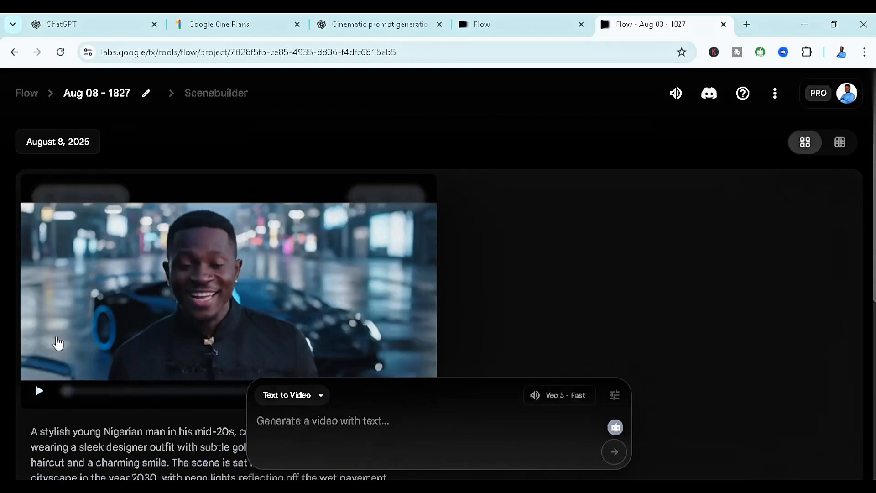
pyautogui.click(40, 393)
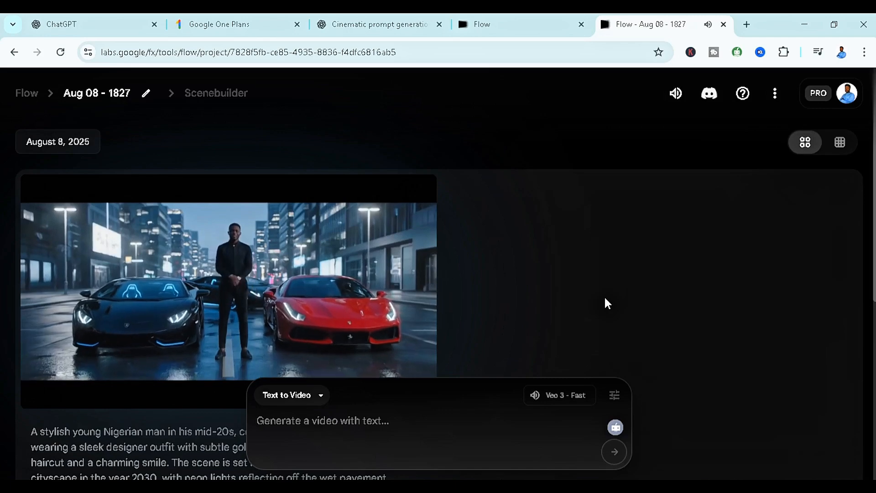
pyautogui.moveTo(80, 363)
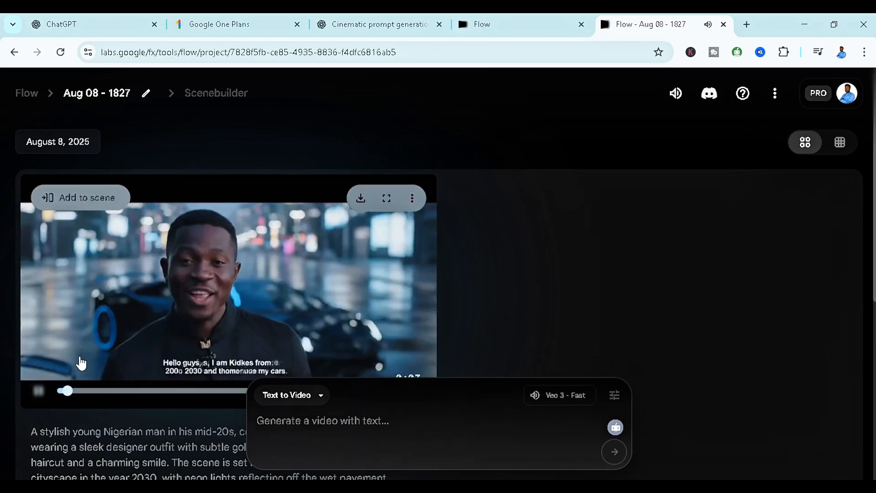
pyautogui.click(39, 391)
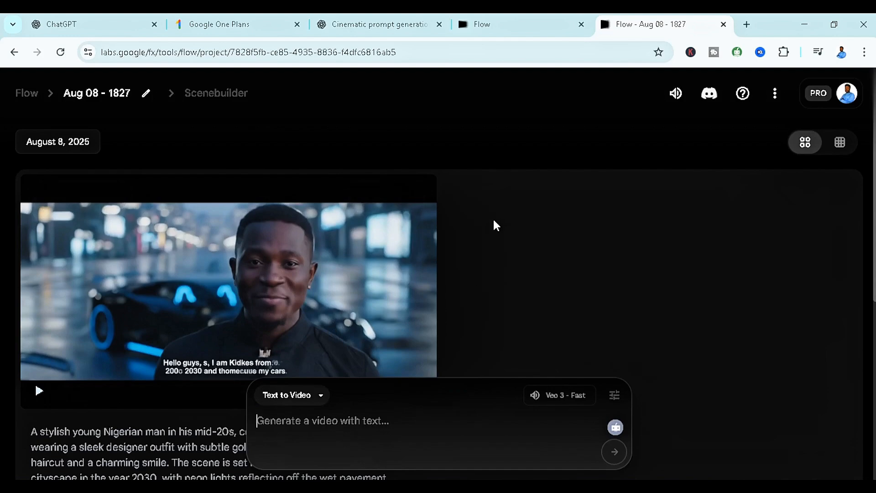
# Download the generated video in Original size (720p) and open the downloaded file for playback
pyautogui.moveTo(362, 211)
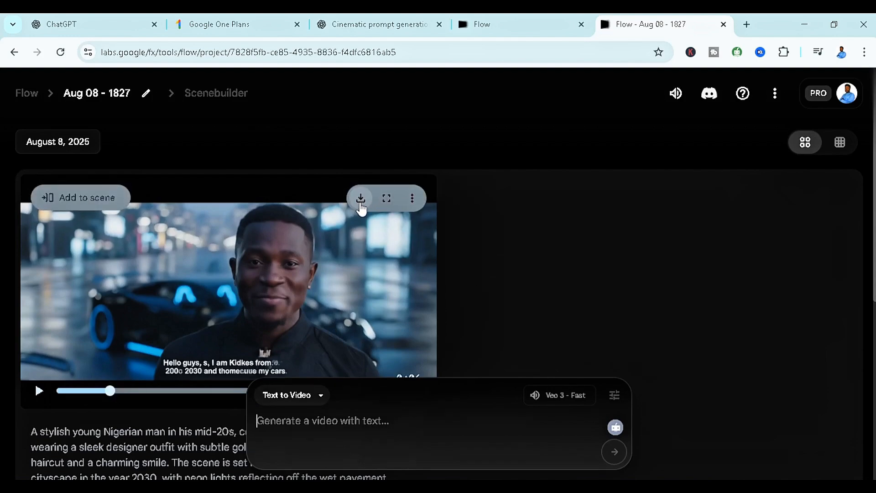
pyautogui.click(360, 205)
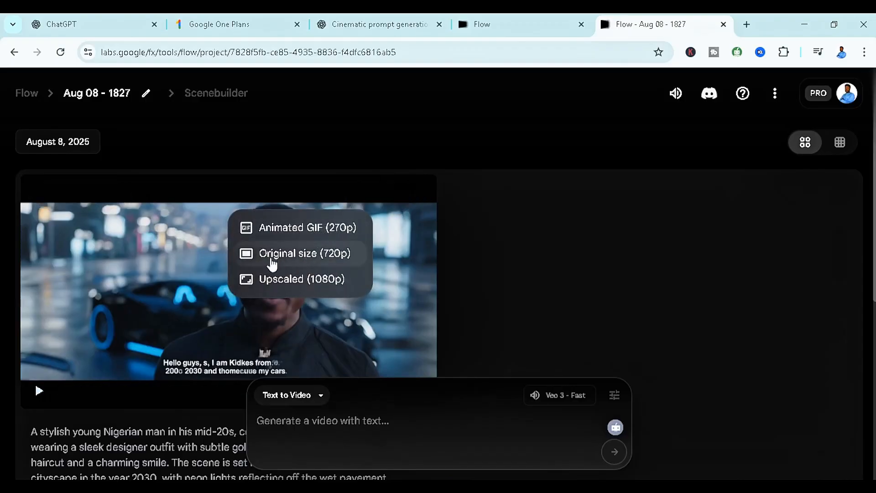
pyautogui.click(296, 256)
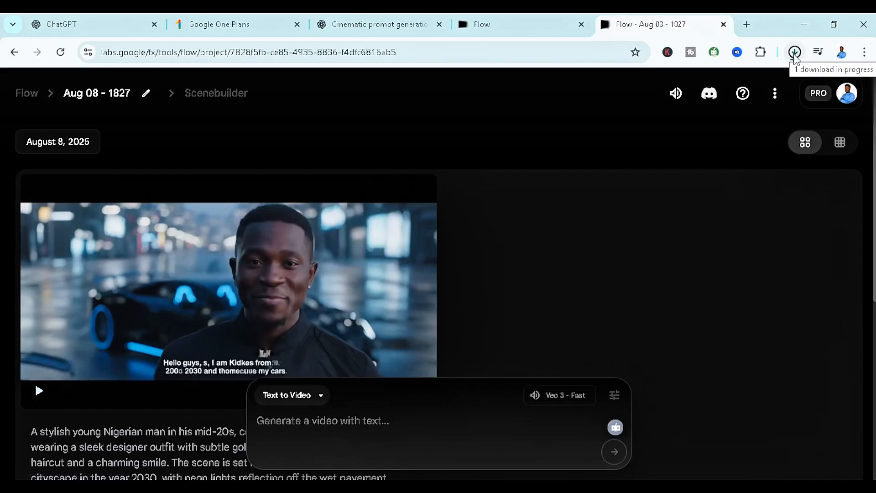
pyautogui.click(795, 52)
pyautogui.click(684, 84)
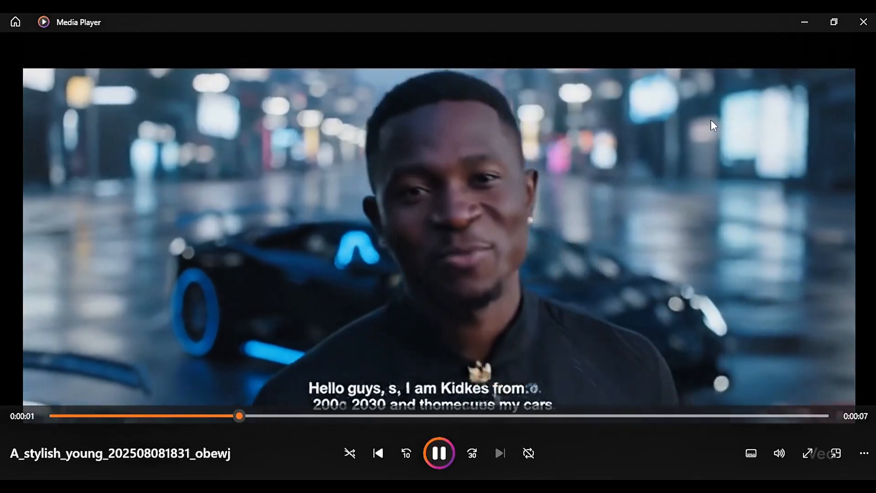